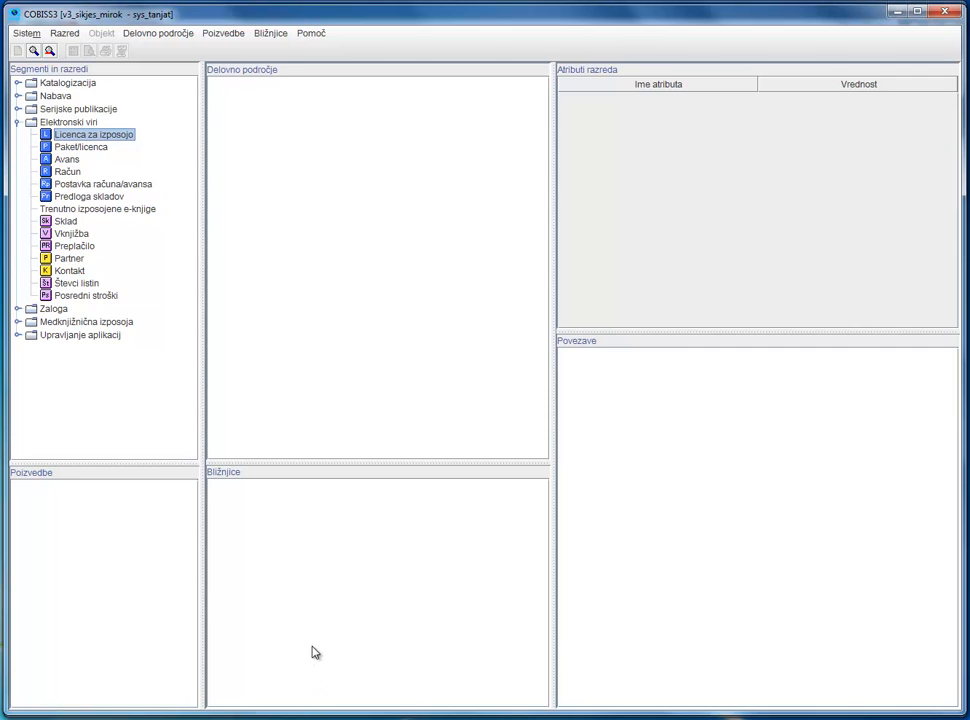
- Open the search for Licenca za izposojo, replace the ISBN criterion with Vrsta licence, and examine its available licence types
right_click(108, 142)
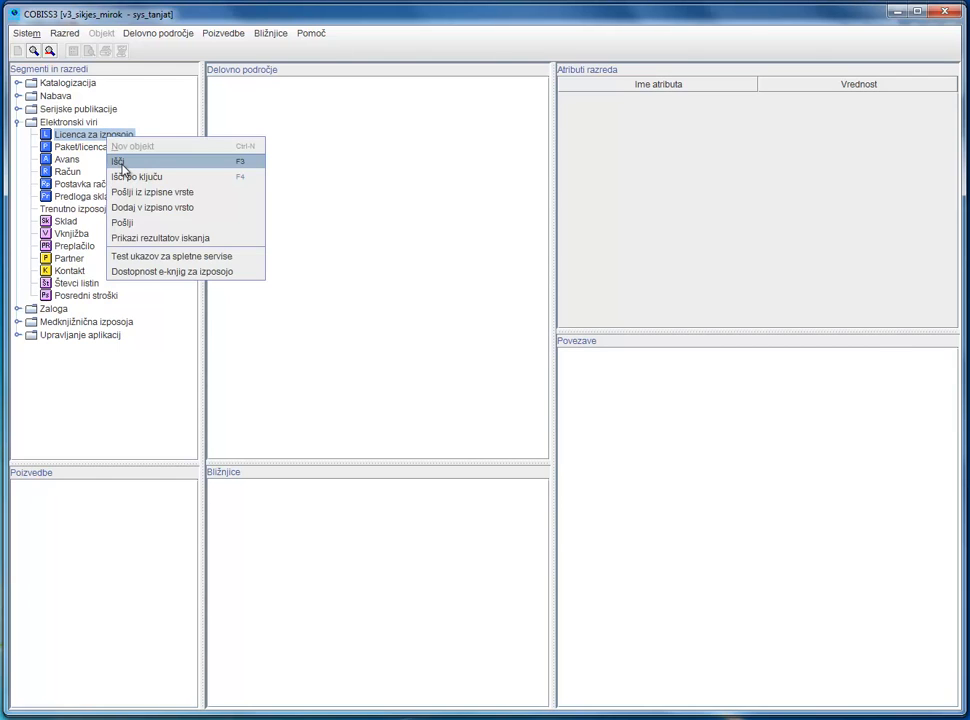
left_click(121, 163)
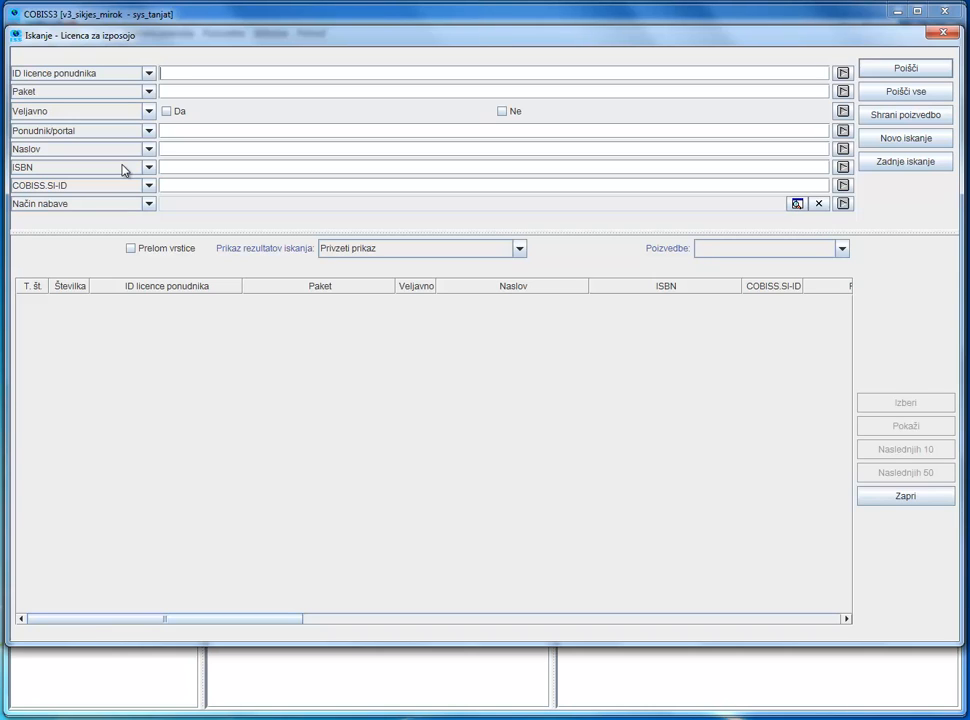
left_click(148, 168)
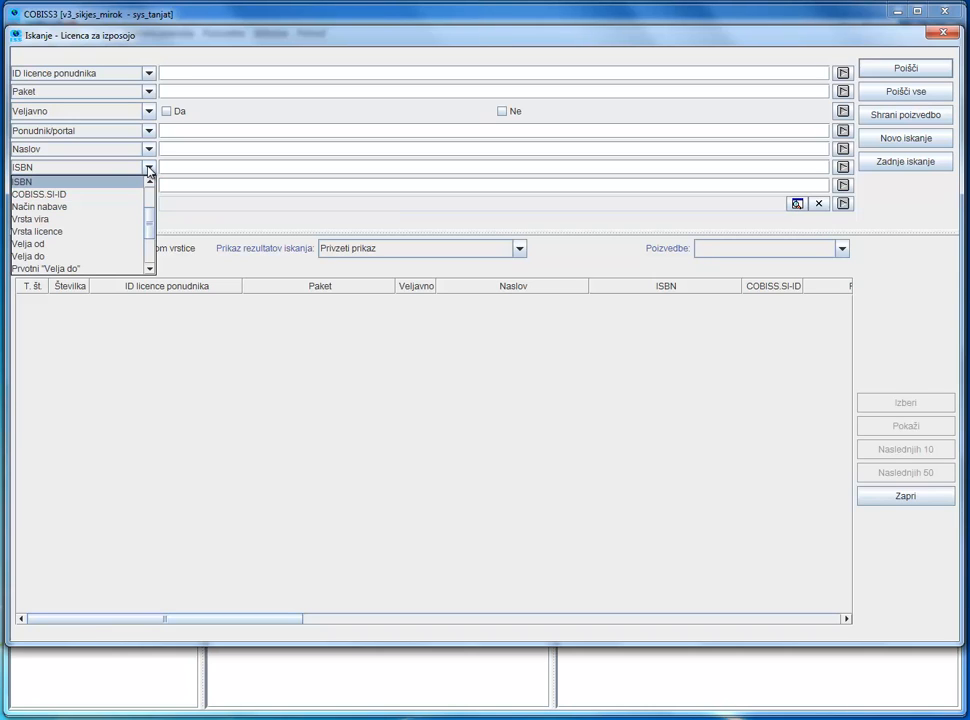
left_click(117, 231)
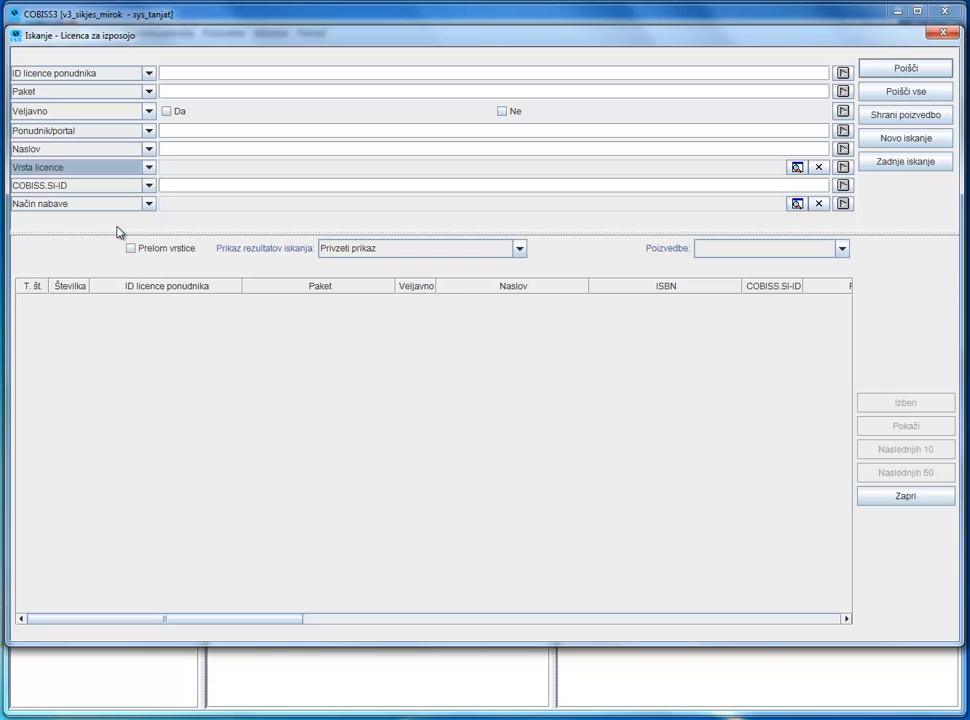
left_click(797, 168)
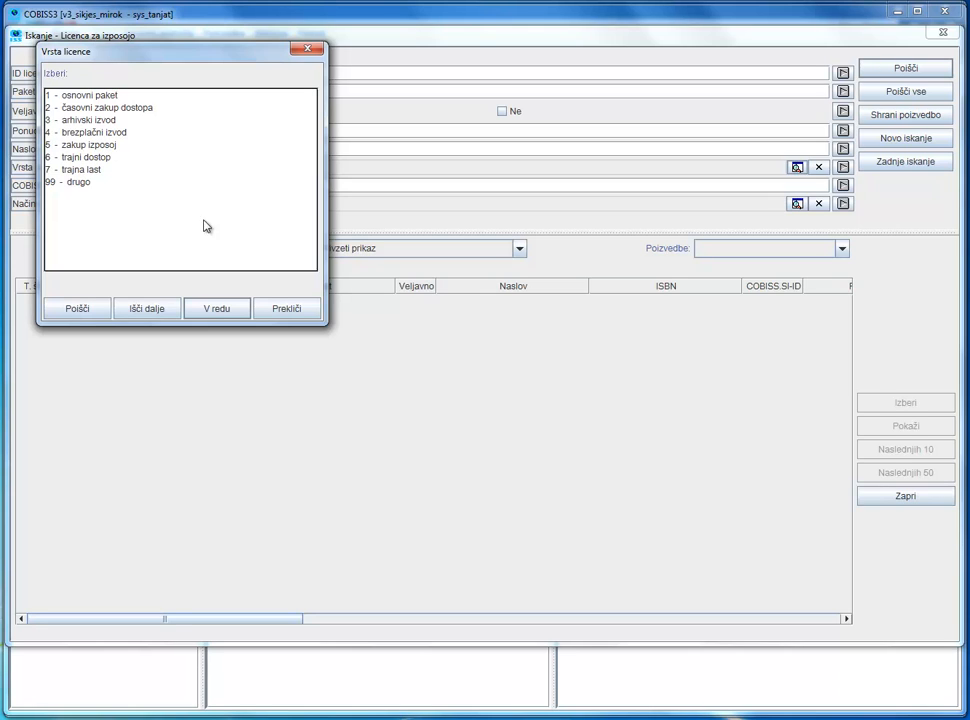
left_click(290, 308)
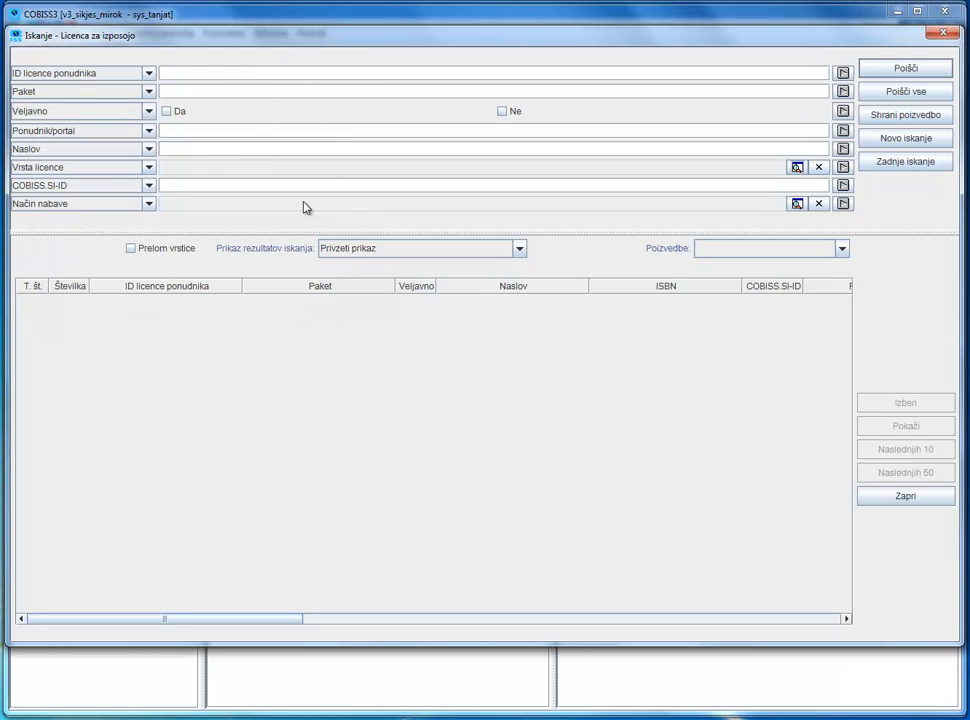
- Search the loan licences by Naslov for "mediteran v sloveniji"
left_click(181, 148)
type("mediteran v sloveniji")
key("Return")
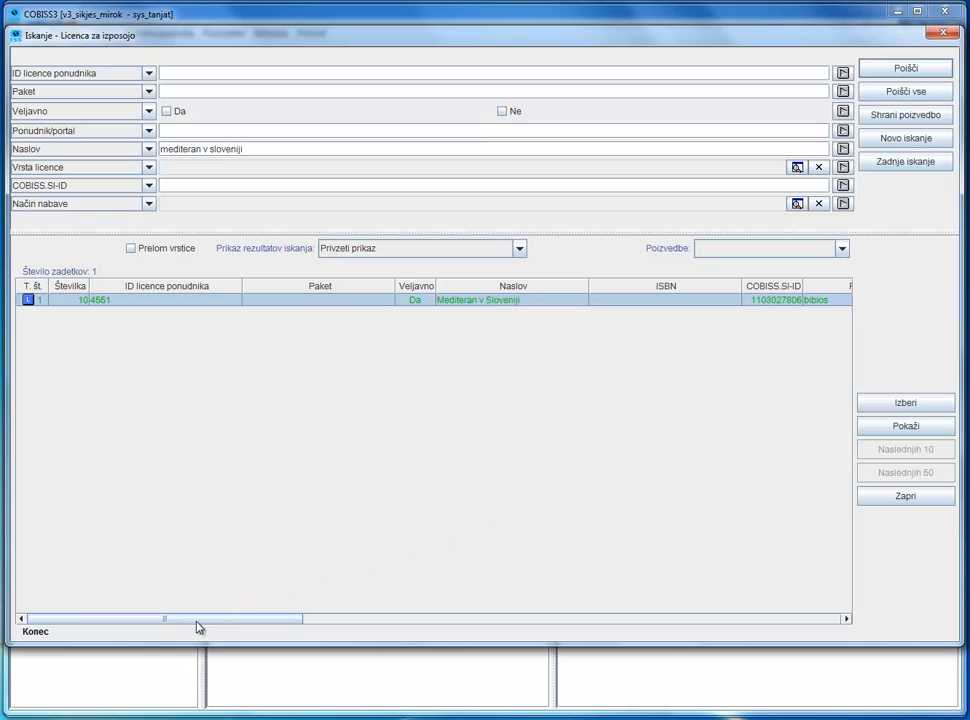
- Review the attributes of the found Mediteran v Sloveniji licence and load it into the work area
left_click_drag(197, 622, 526, 627)
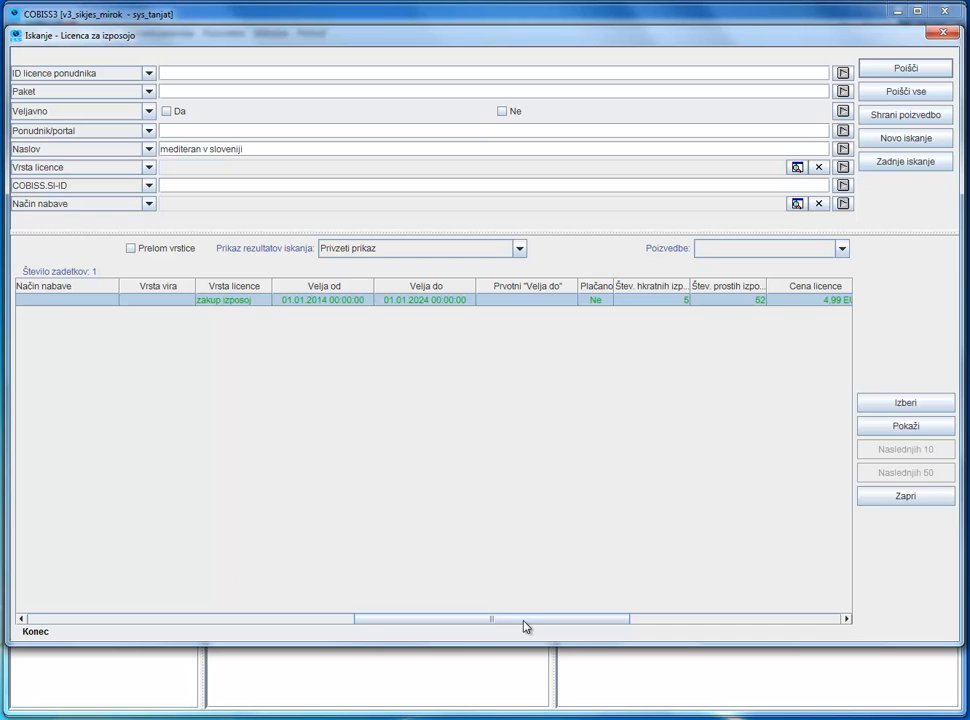
left_click_drag(526, 627, 254, 637)
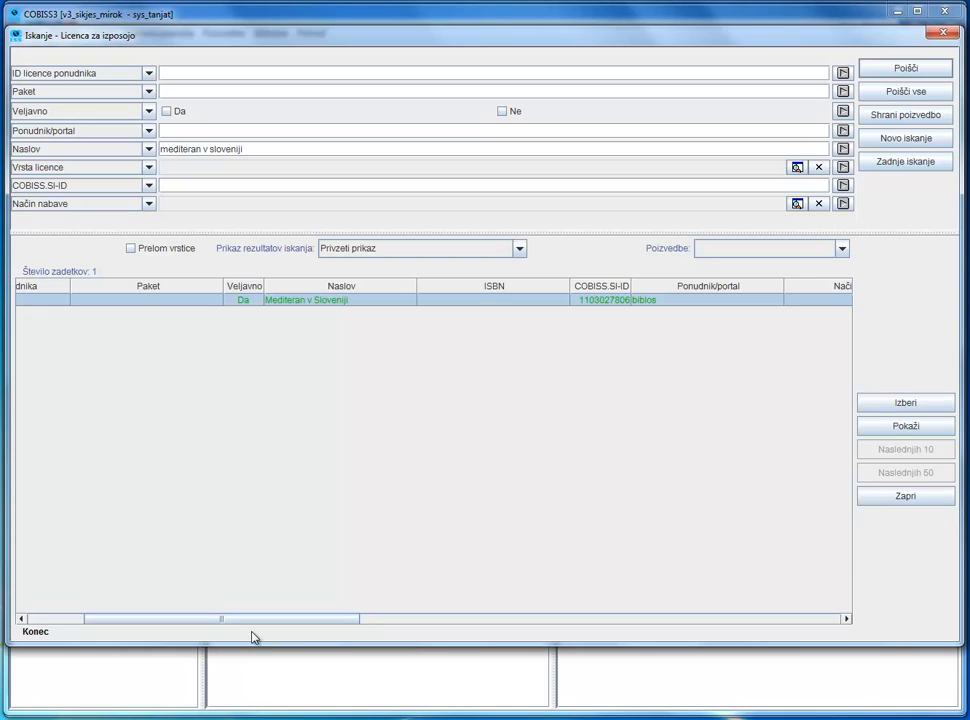
left_click(895, 403)
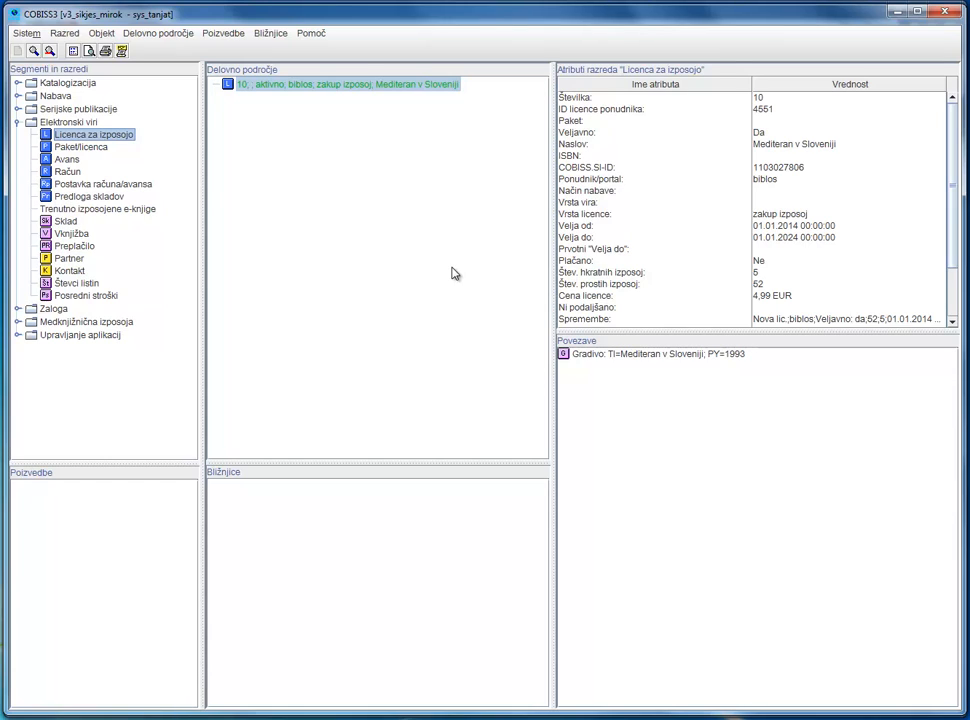
- Create a new Paket/licenca object with the package label Biblos-nakupi-2015
left_click(89, 148)
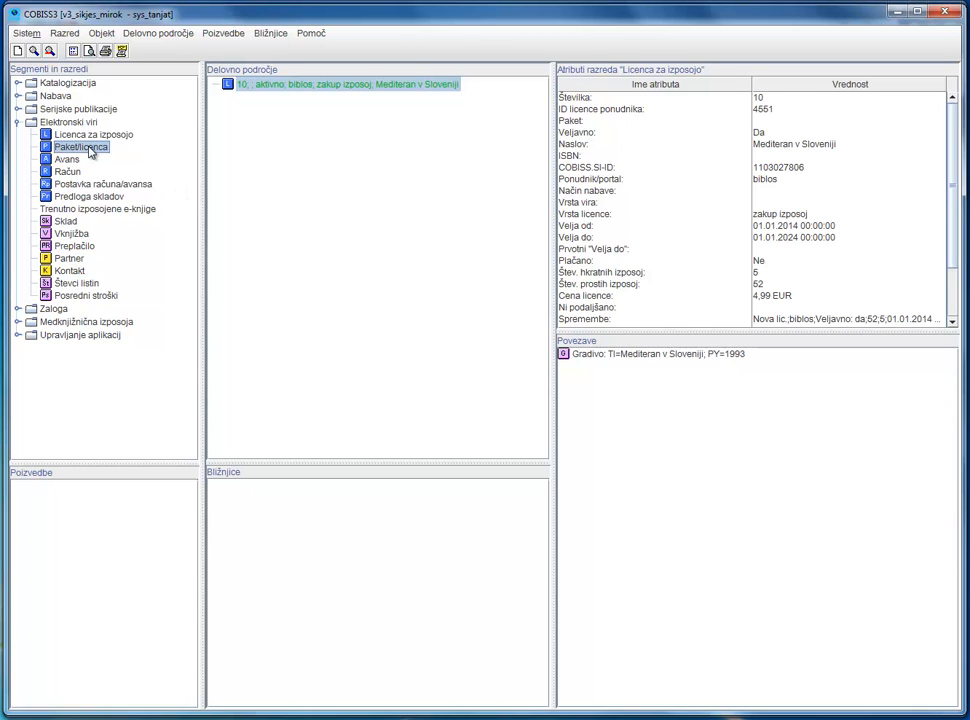
right_click(89, 148)
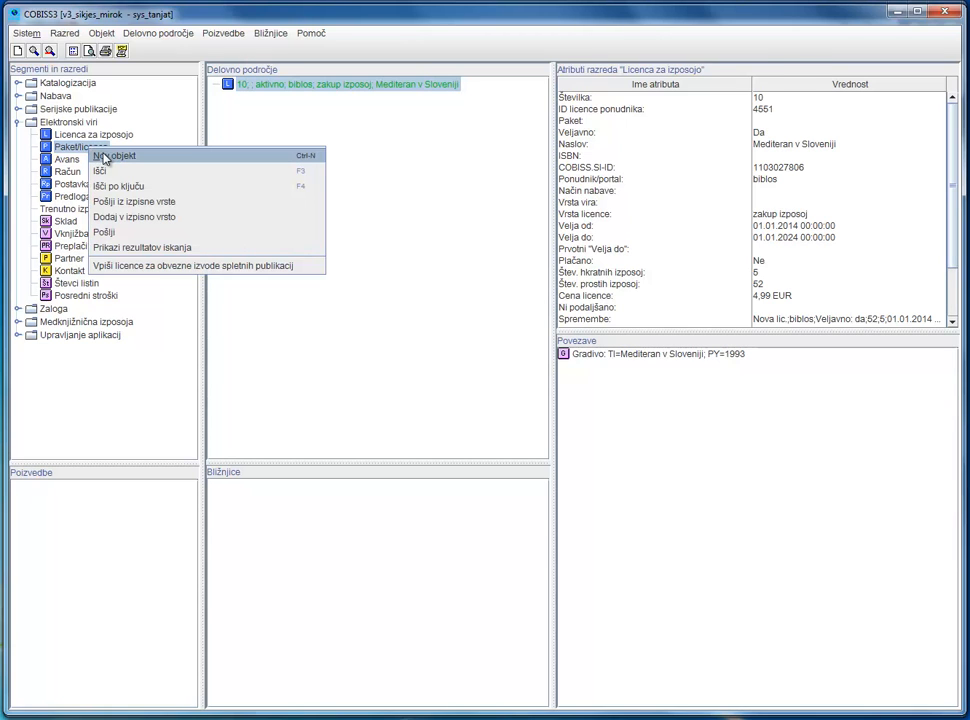
left_click(104, 157)
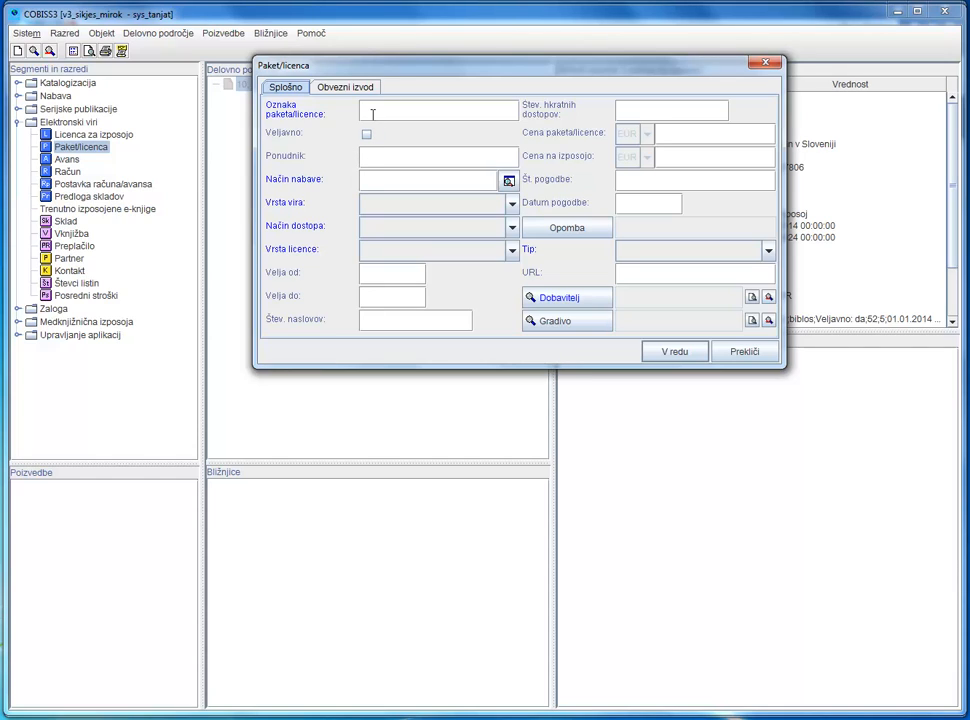
left_click(372, 114)
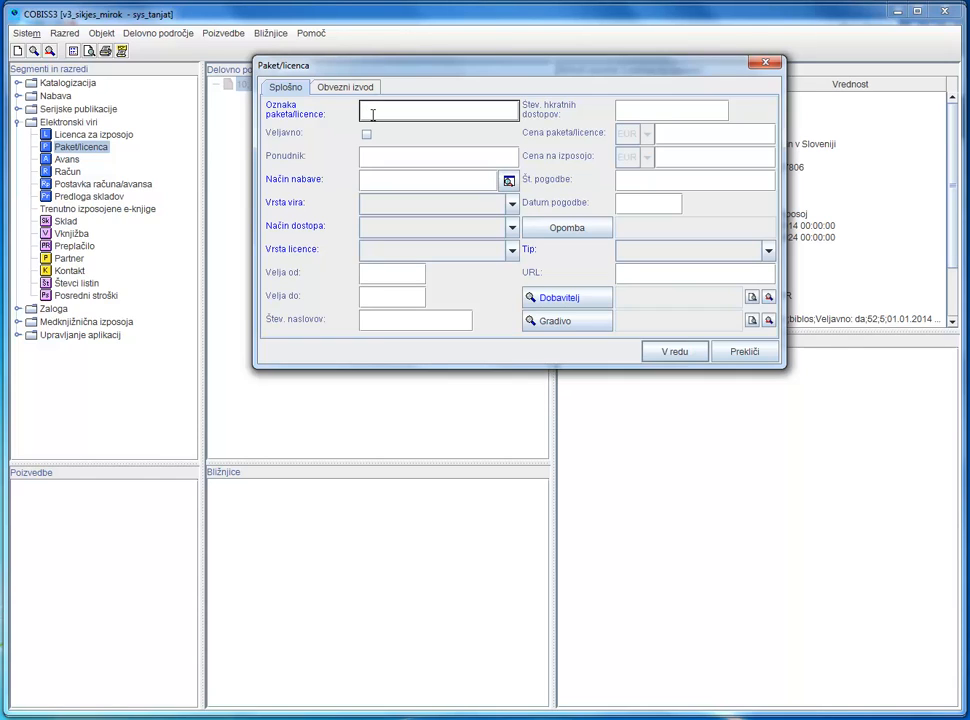
type("Biblos-nakupi-2015")
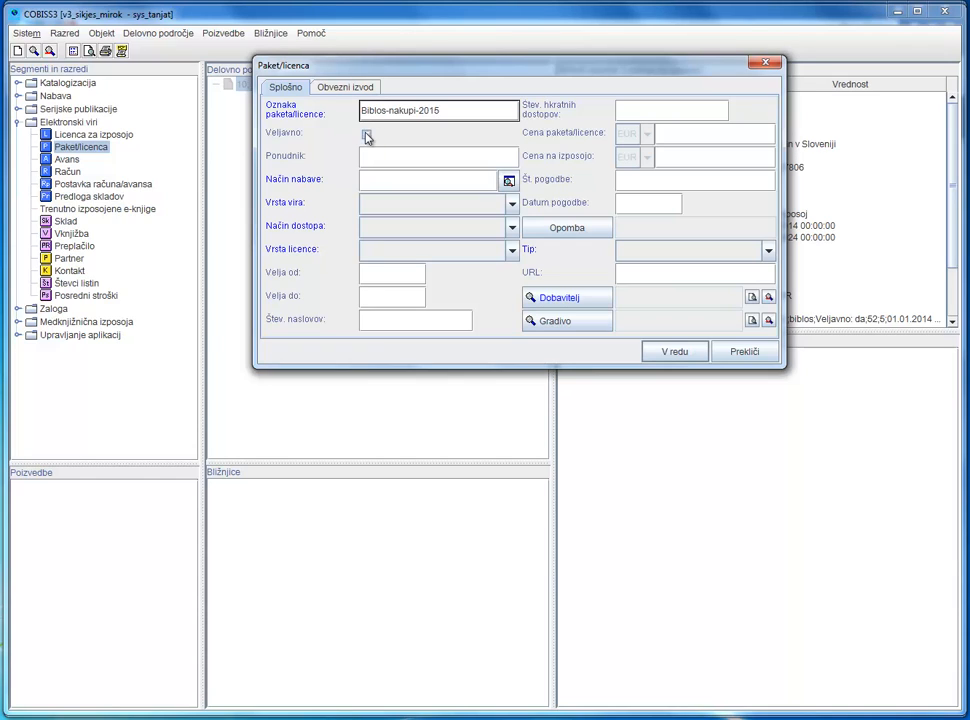
- Mark the package as valid, with Ponudnik set to biblos and Način nabave set to nakup
left_click(366, 135)
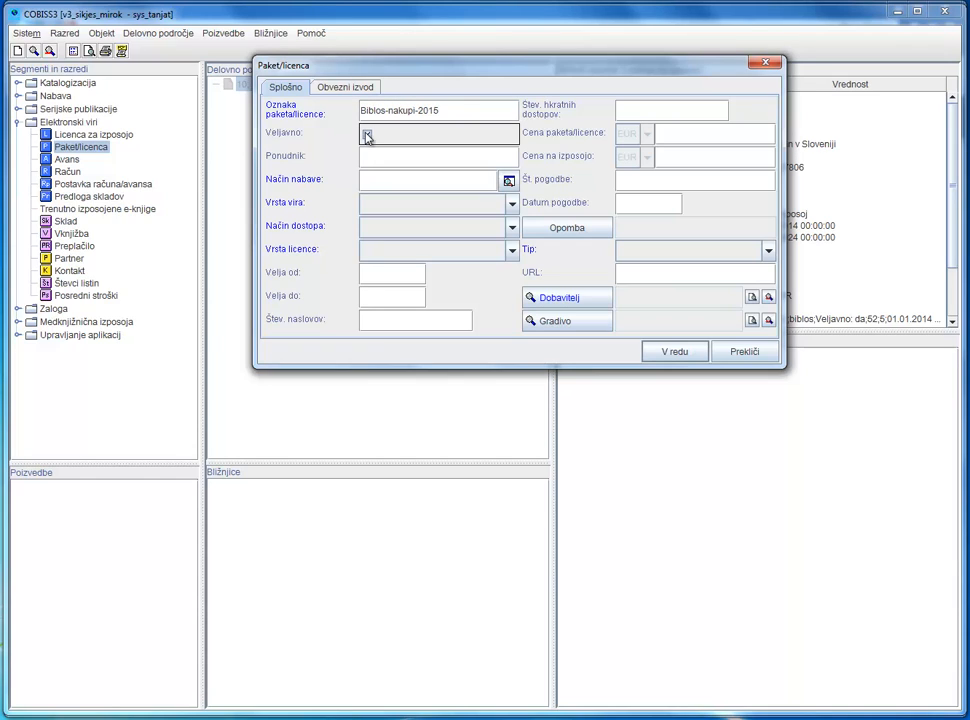
left_click(383, 157)
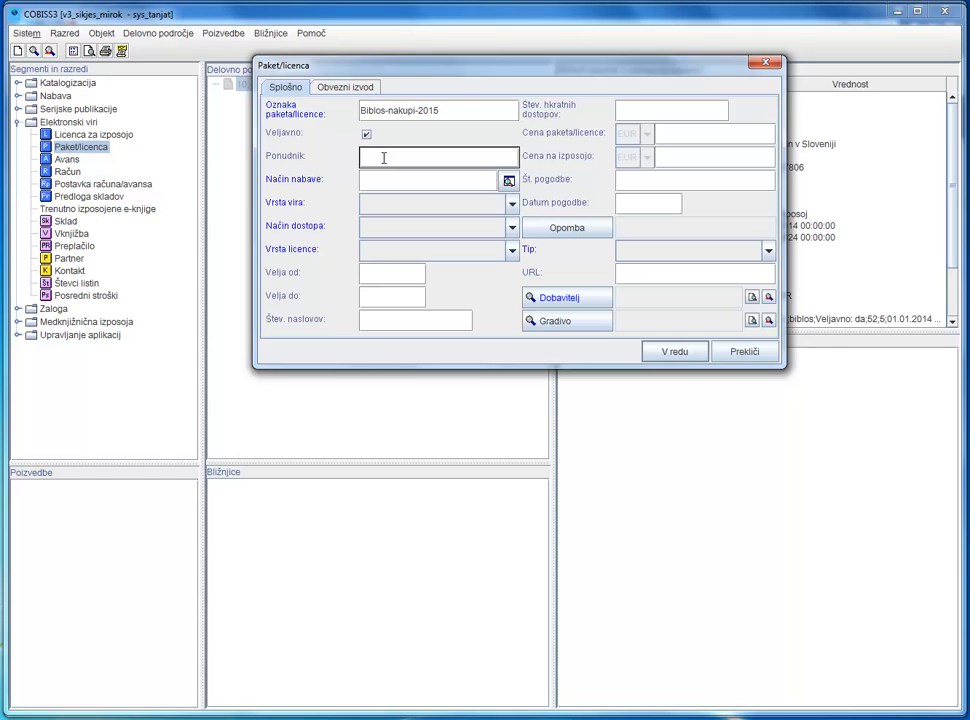
type("biblos")
left_click(509, 181)
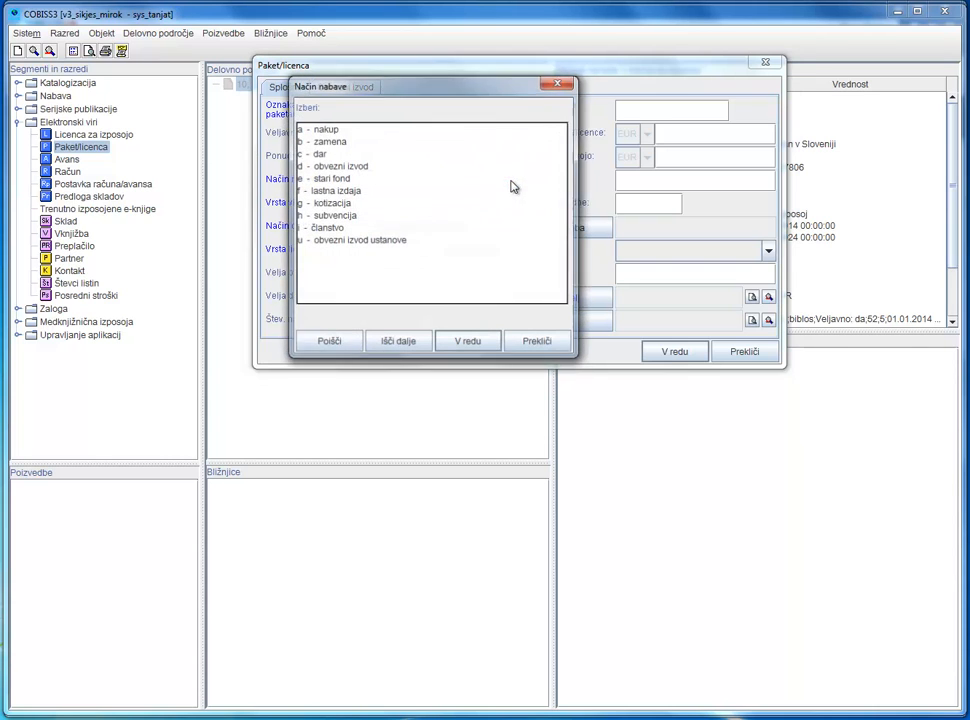
left_click(305, 130)
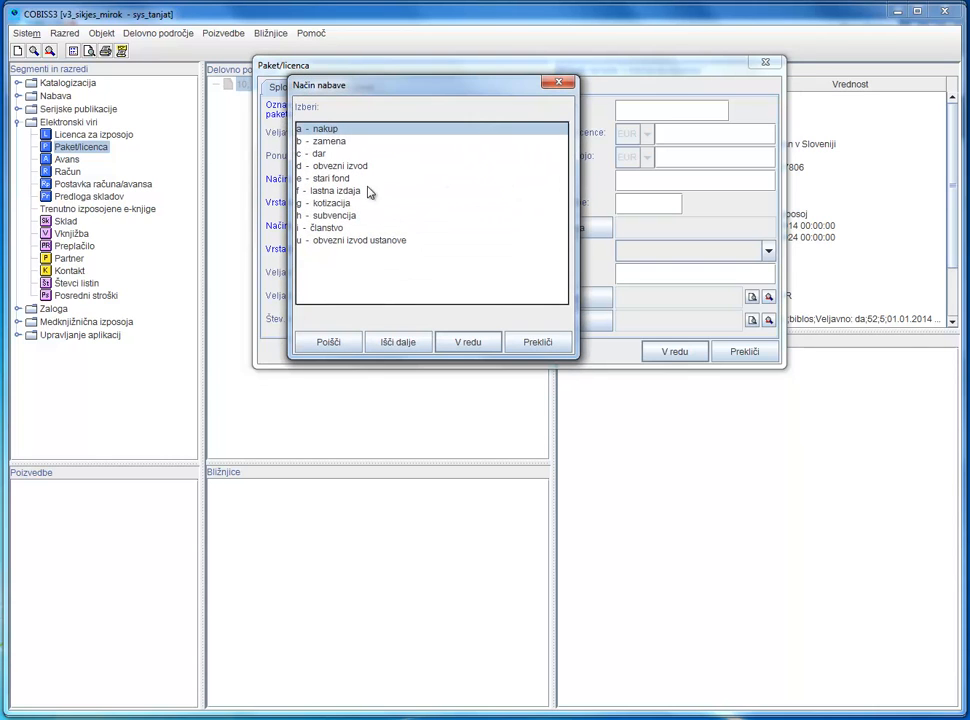
left_click(452, 343)
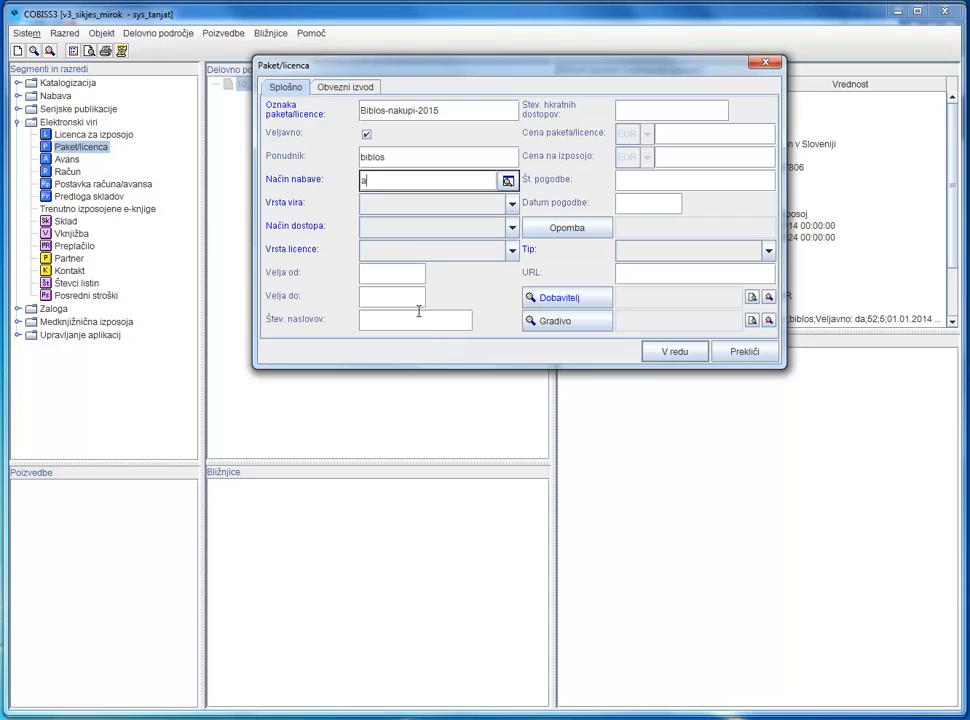
- Set Vrsta vira to e-knjiga, Način dostopa to avtorizacija and Vrsta licence to zakup izposoj
left_click(420, 205)
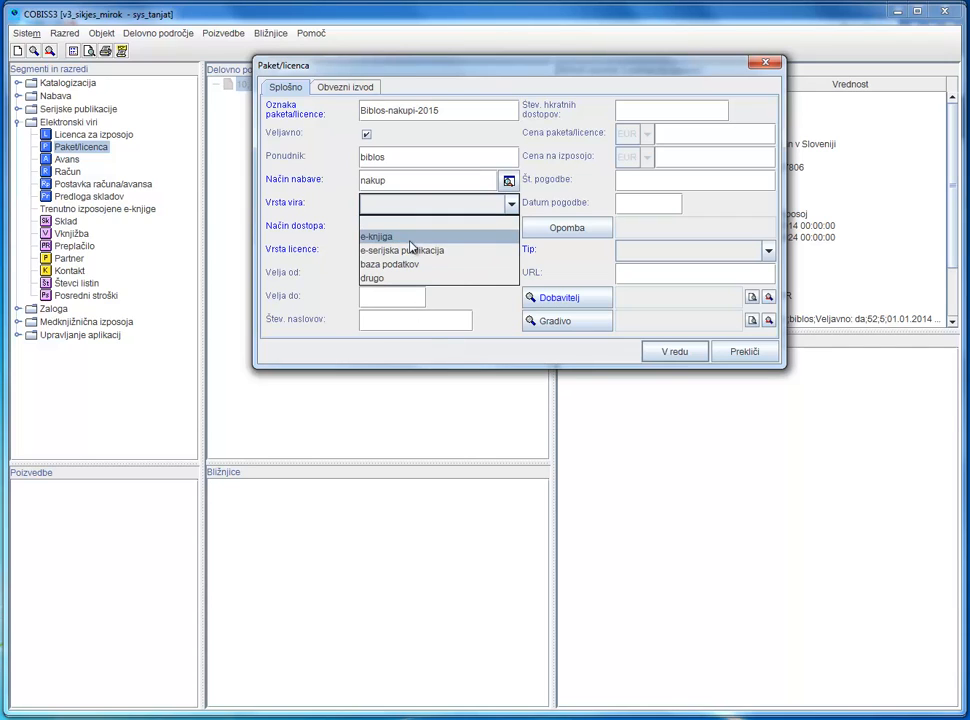
left_click(409, 237)
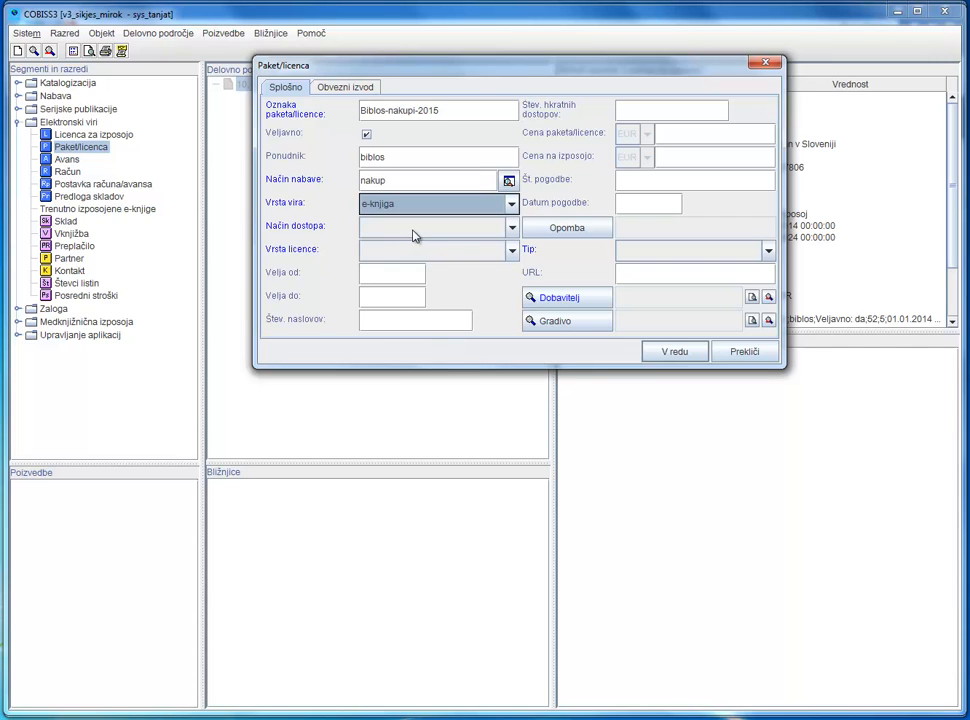
left_click(415, 234)
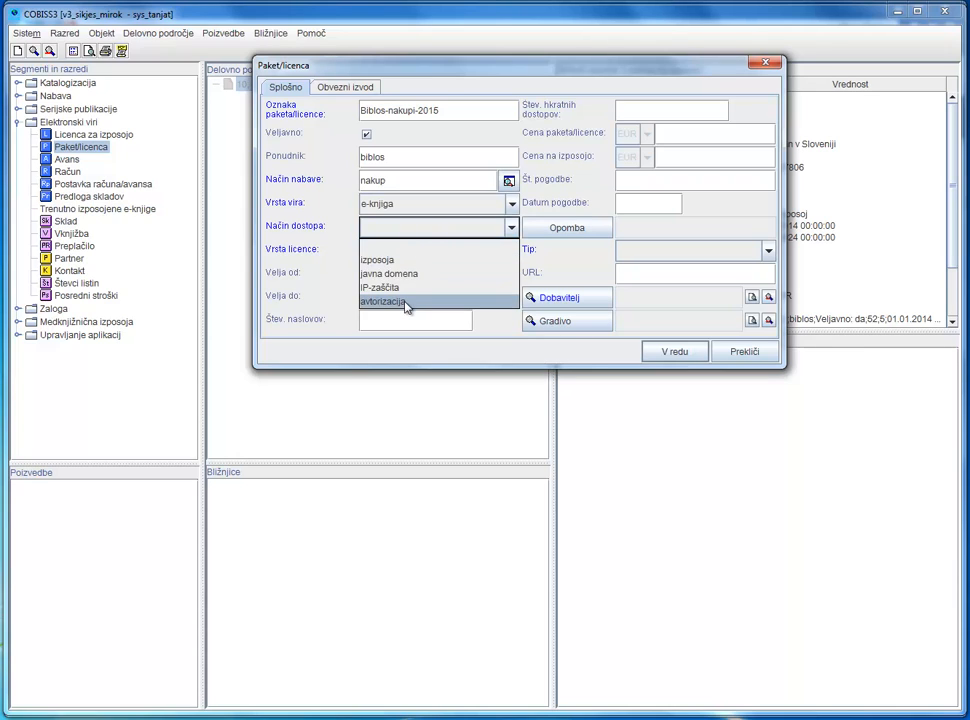
left_click(404, 302)
left_click(418, 252)
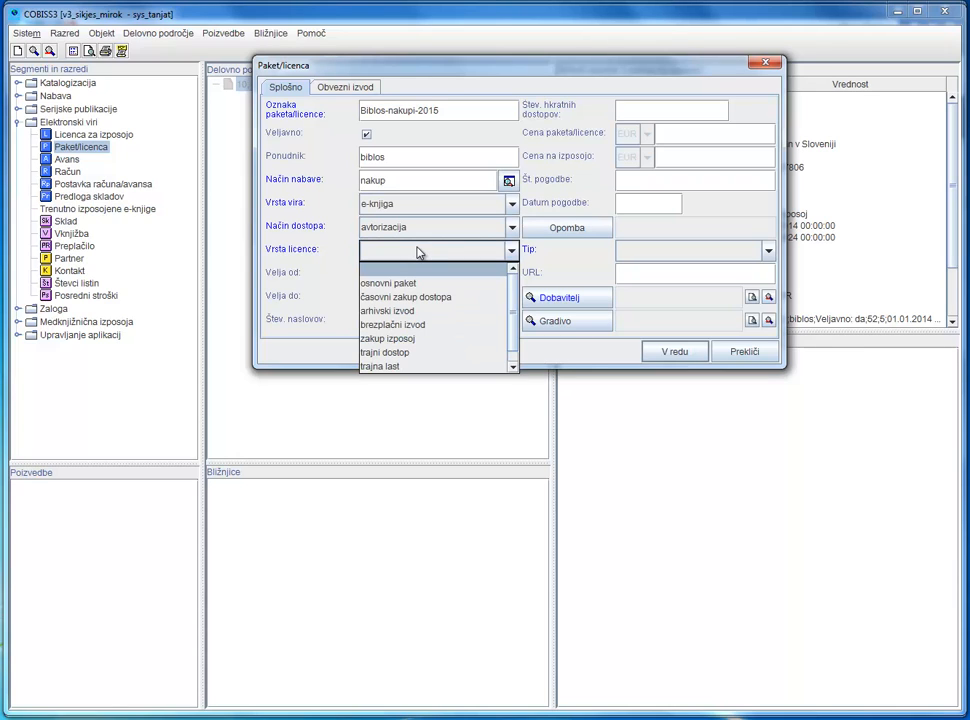
left_click(410, 339)
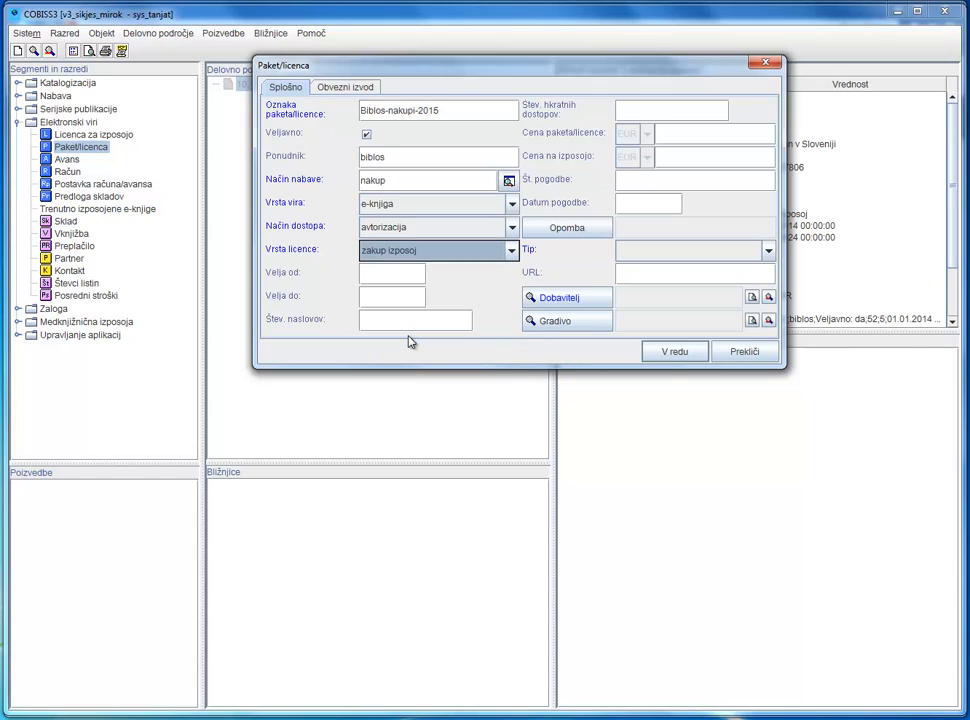
- Set the package's Velja od date to 01.01.2015
left_click(365, 274)
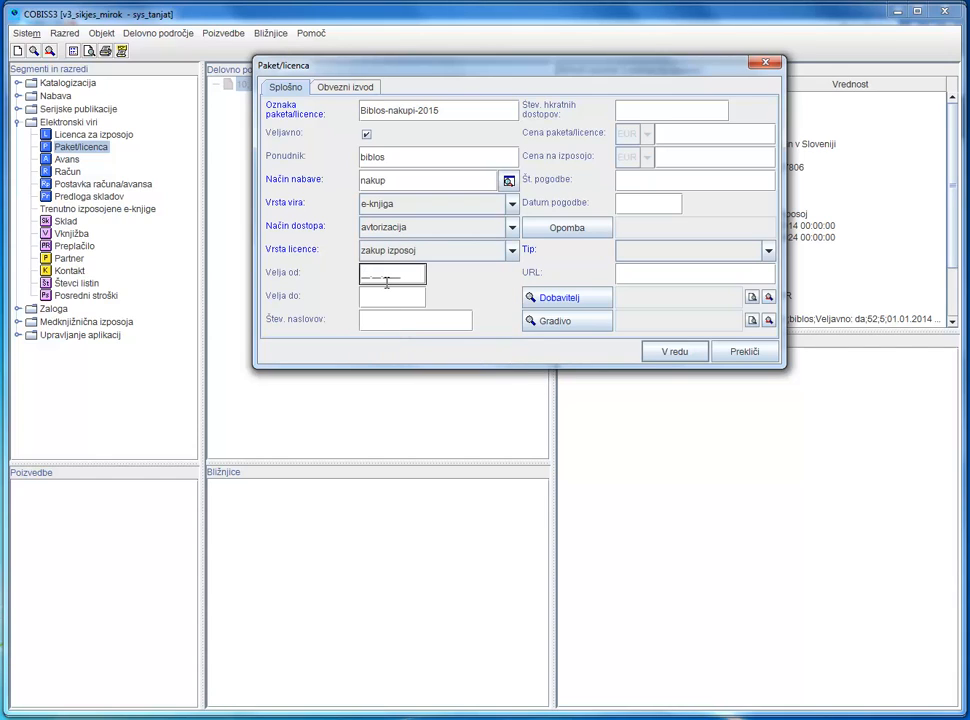
type("01.01.2015")
left_click(370, 319)
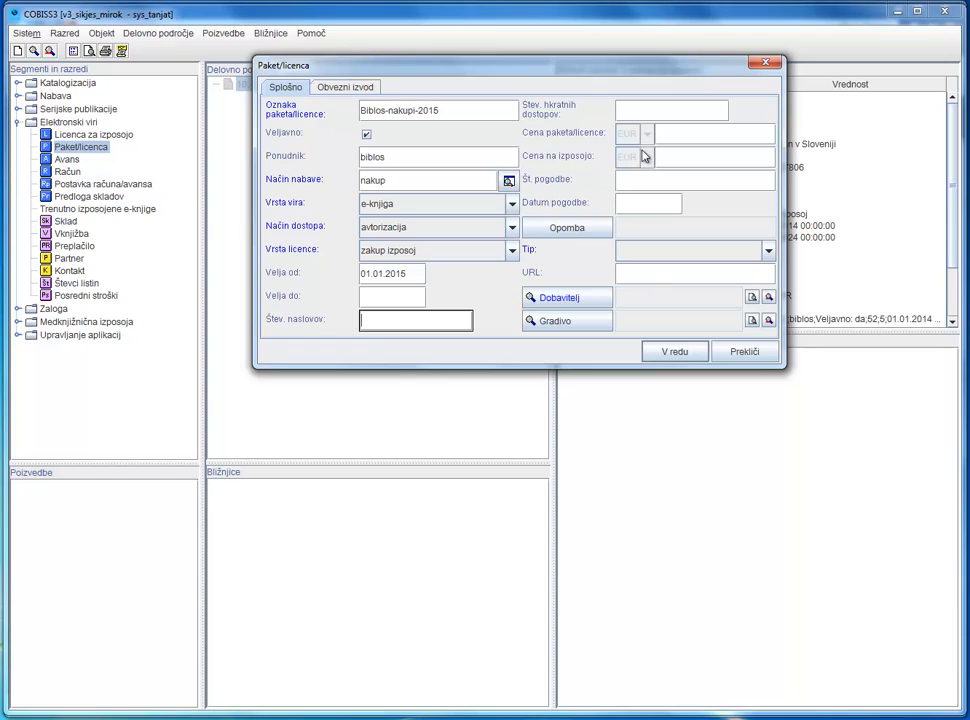
- Set the number of simultaneous accesses to 5 and the price per loan (Cena na izposojo) to 0,18
left_click(646, 110)
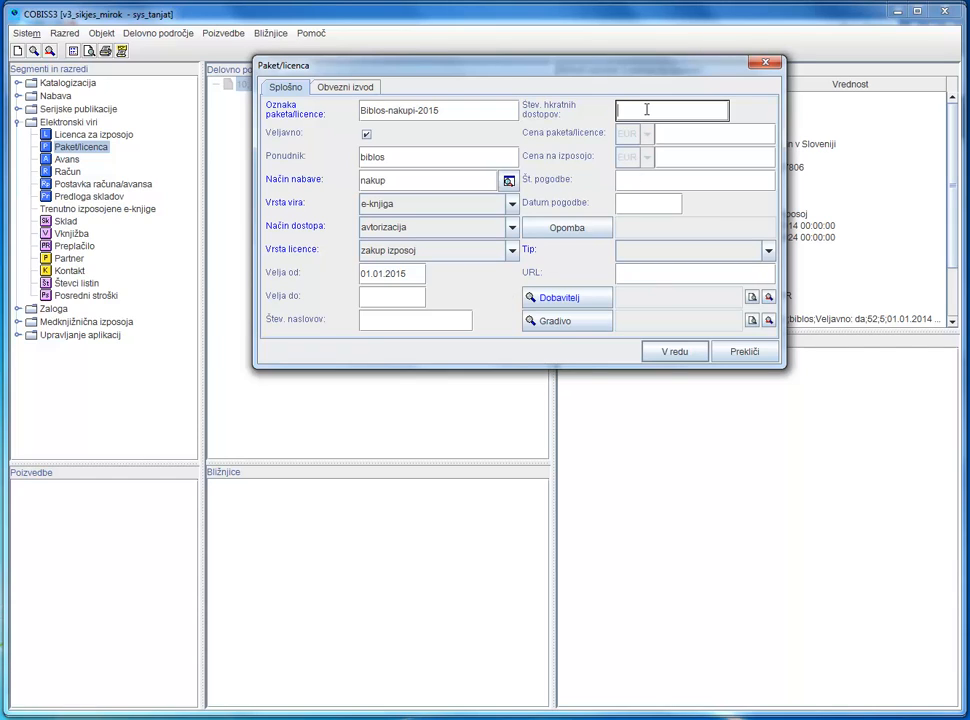
type("5")
left_click(670, 133)
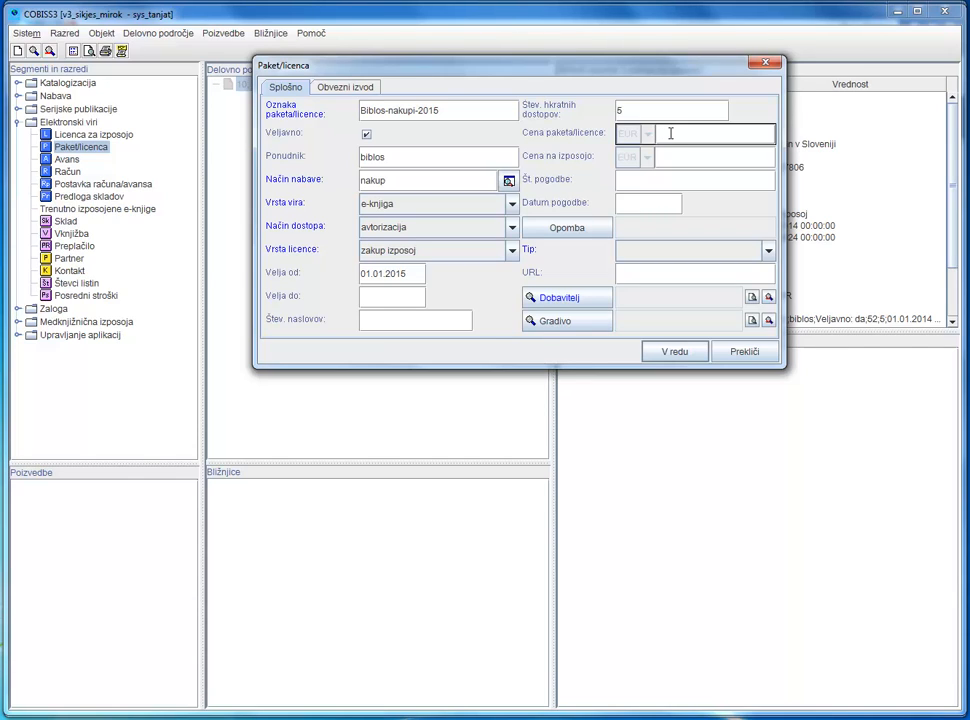
left_click(670, 154)
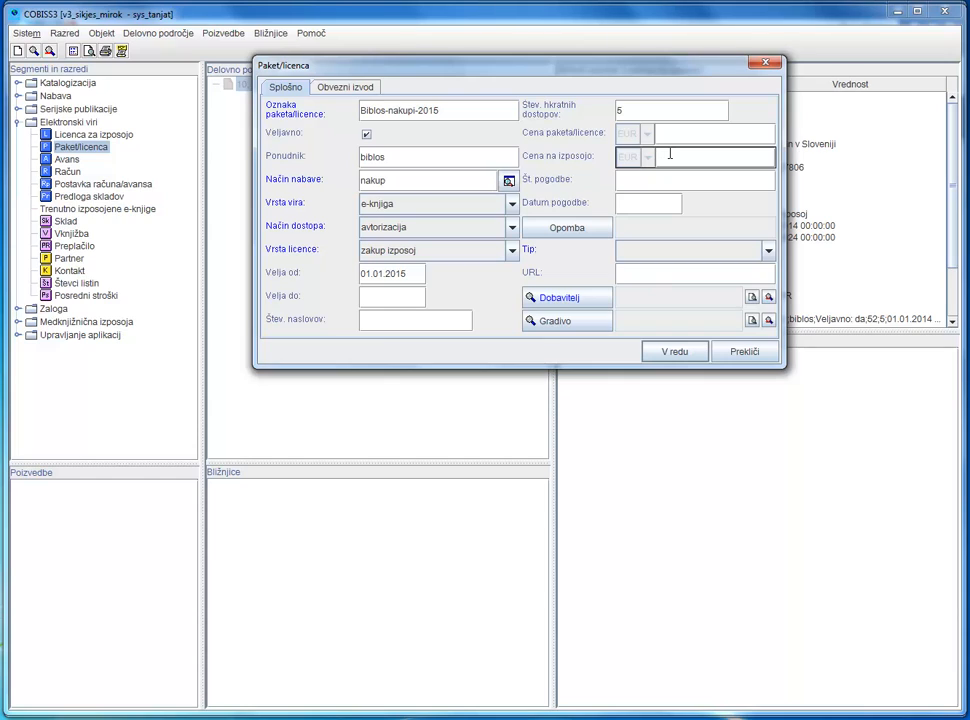
type("0,15")
- Enter contract number Pg18/2015 with contract date 22.01.2015, and set Tip to paket
left_click(632, 181)
type("P")
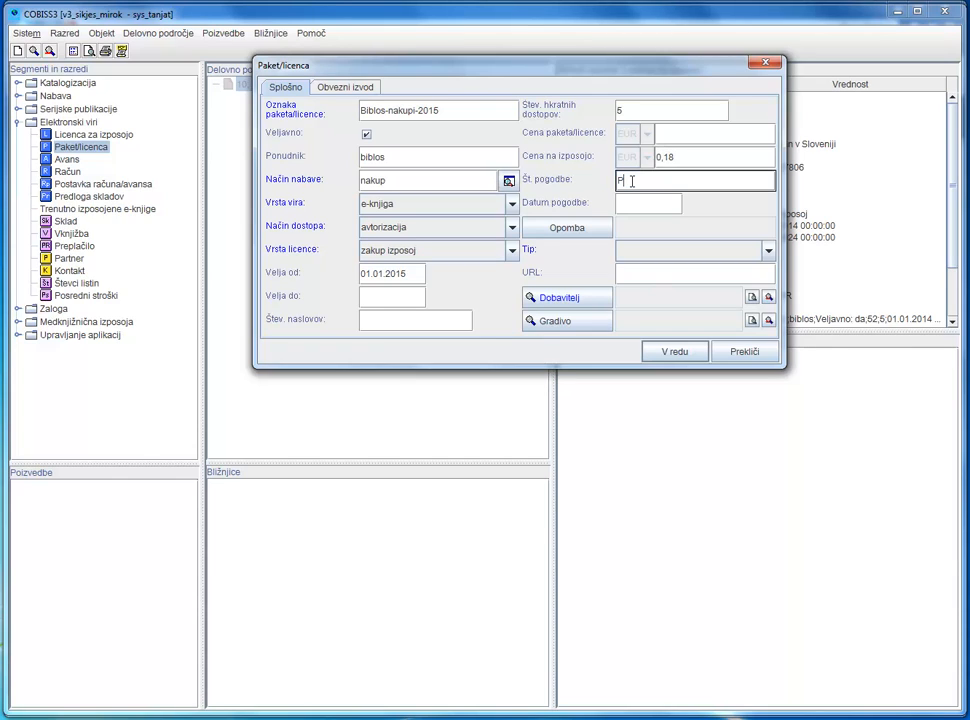
type("g18/2015")
left_click(620, 206)
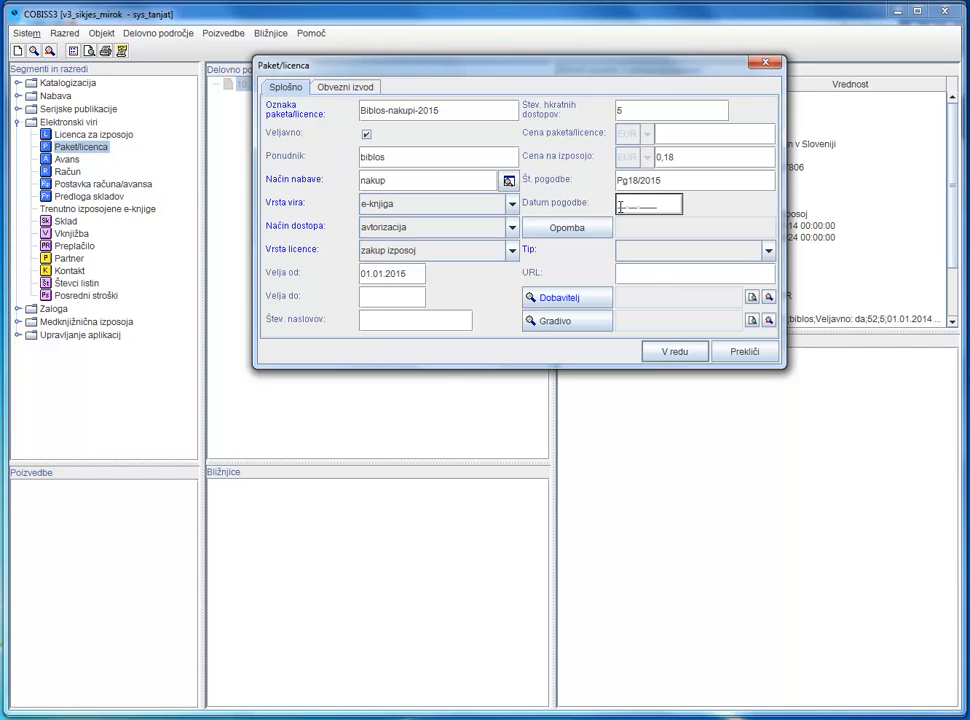
type("22.01.2015")
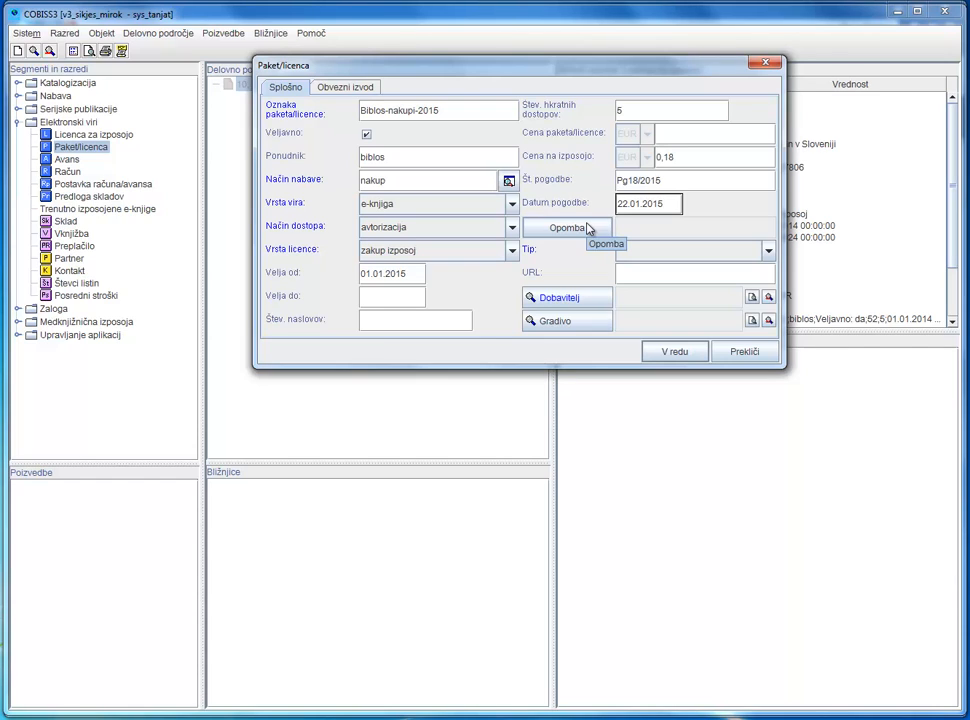
left_click(645, 254)
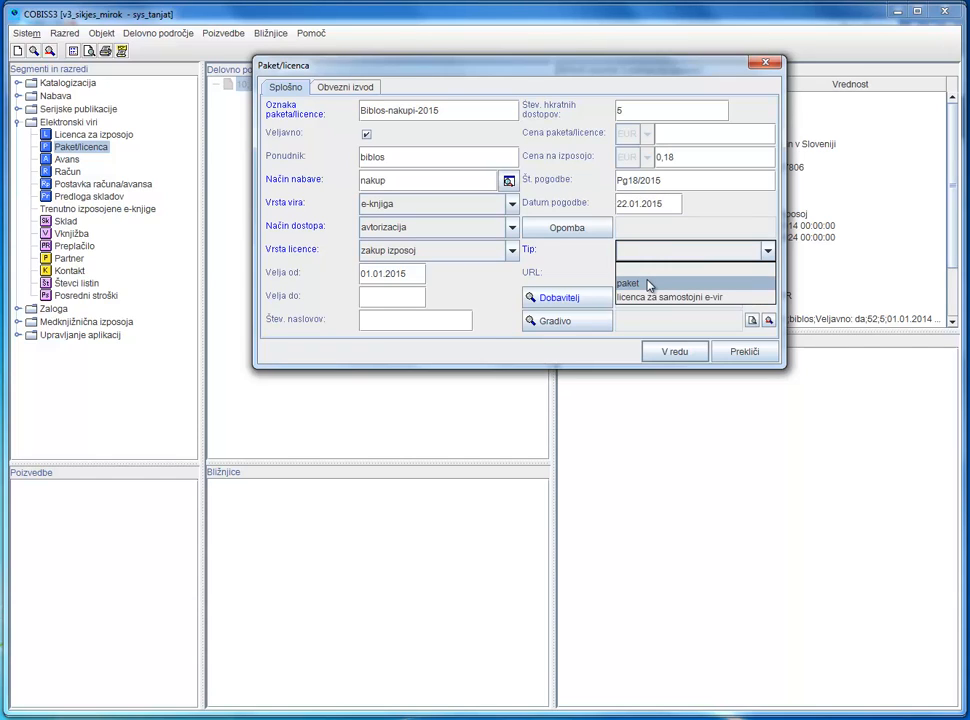
left_click(647, 284)
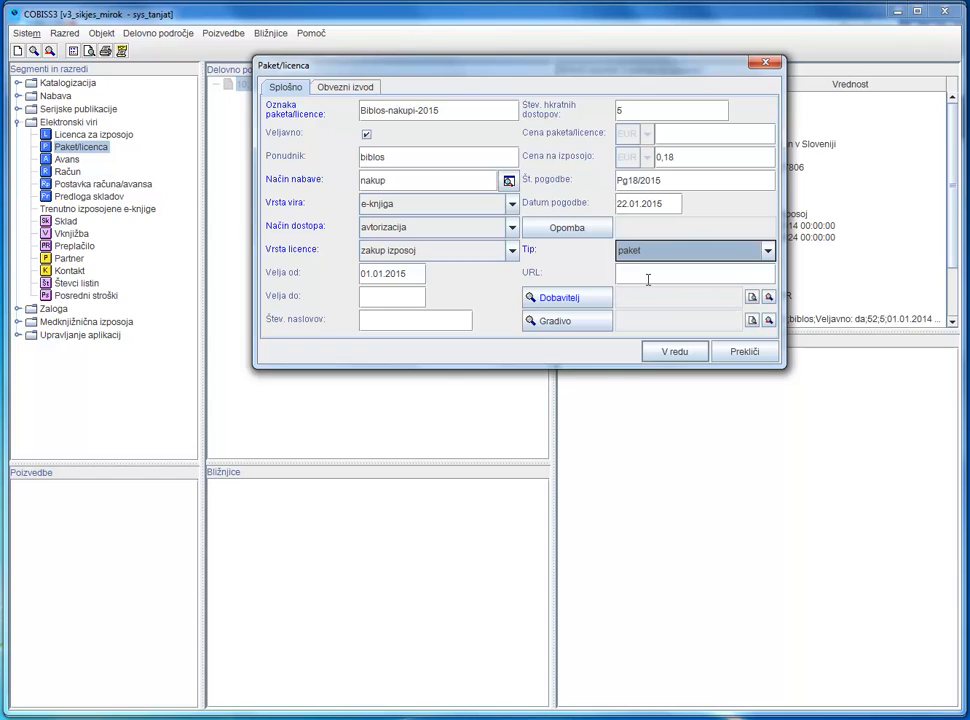
left_click(635, 275)
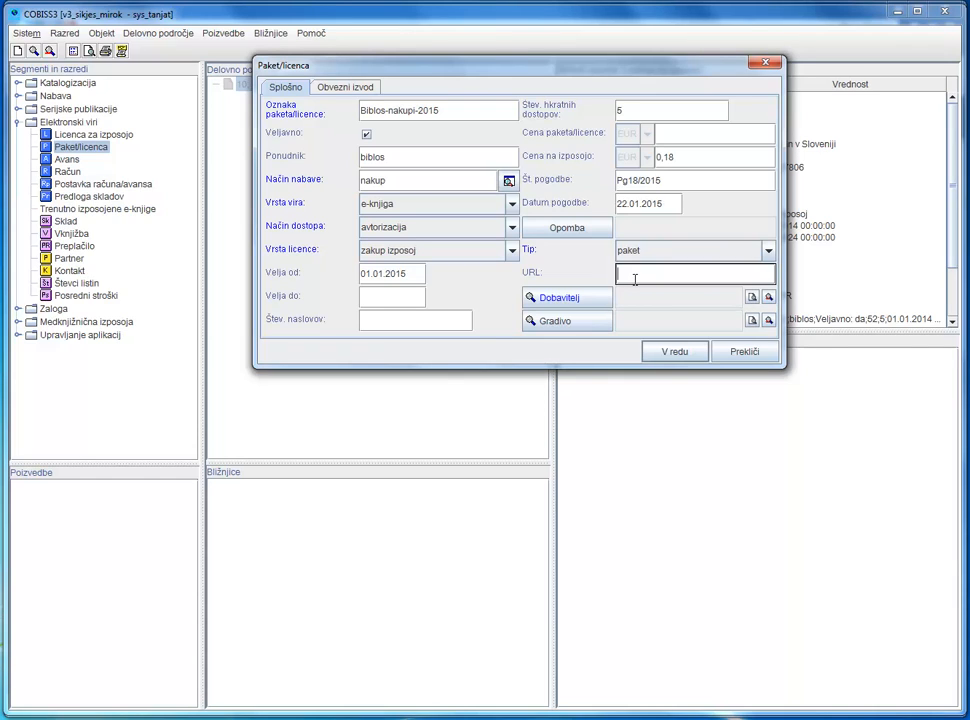
type("http://www.biblos.si")
- Assign the supplier (Dobavitelj) with code beletrina to the package and save the package/licence record
left_click(768, 297)
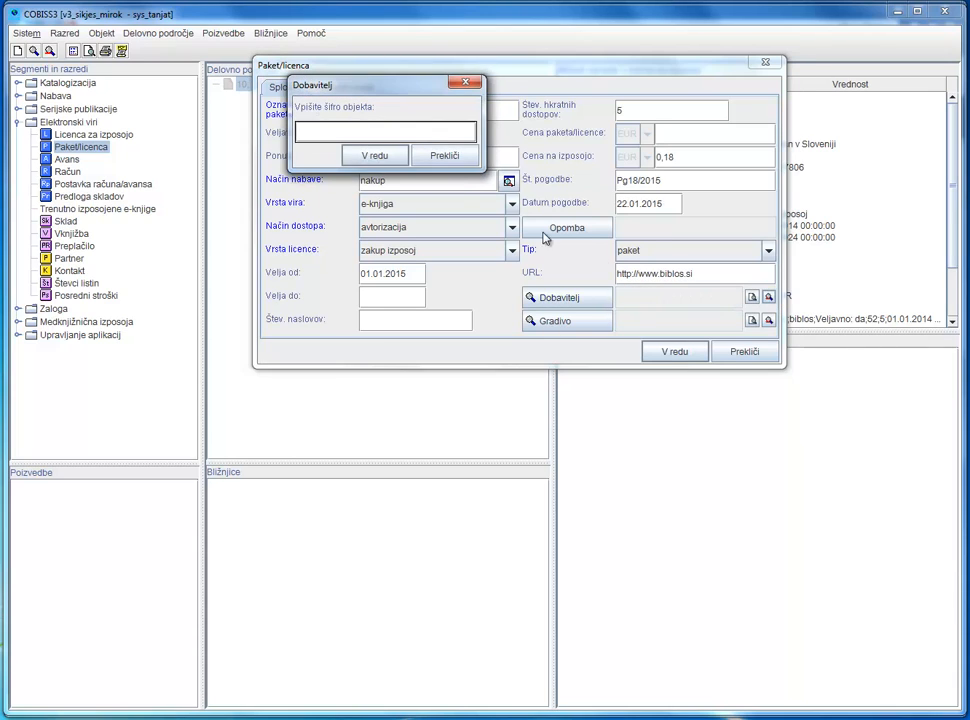
type("beletrina")
left_click(379, 155)
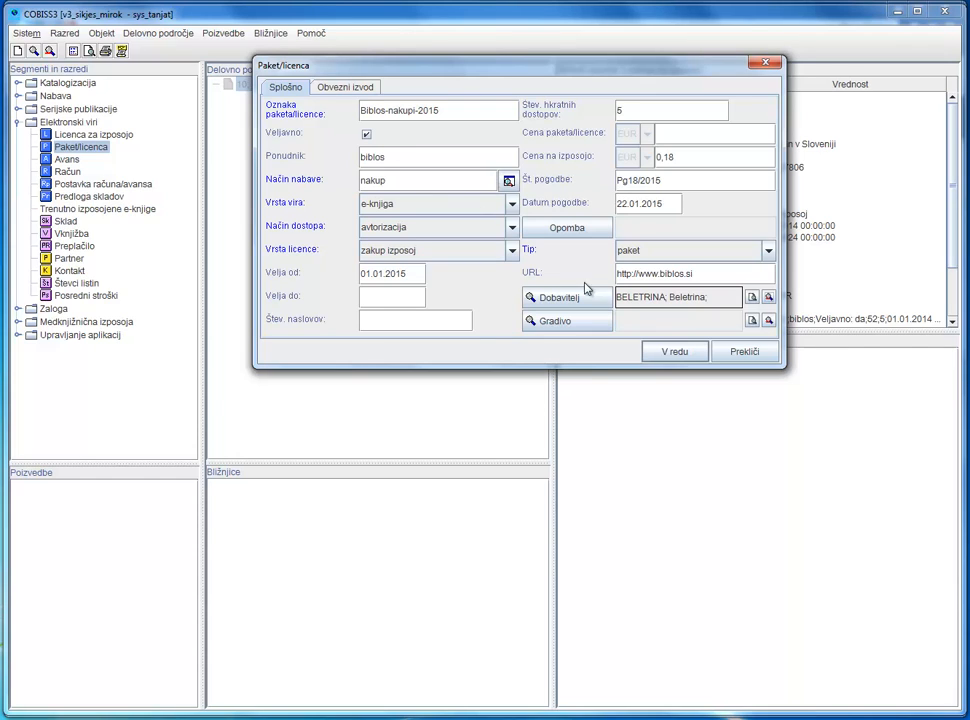
left_click(673, 356)
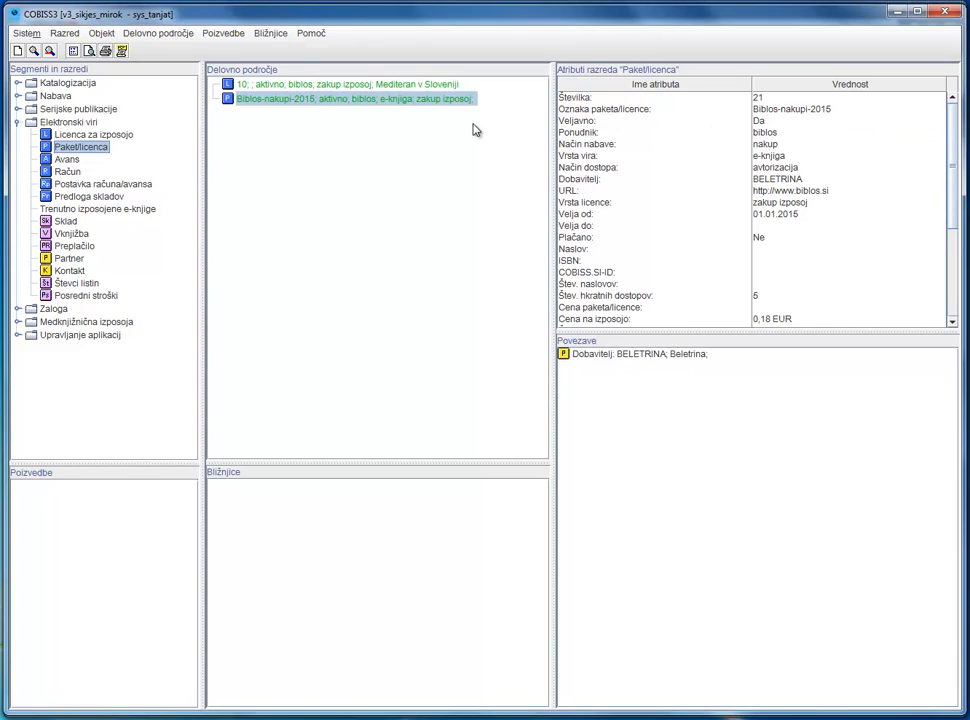
- Add the Mediteran v Sloveniji loan licence to the package found by designation biblos-nakupi-2015, and display that package's attributes and links
right_click(326, 104)
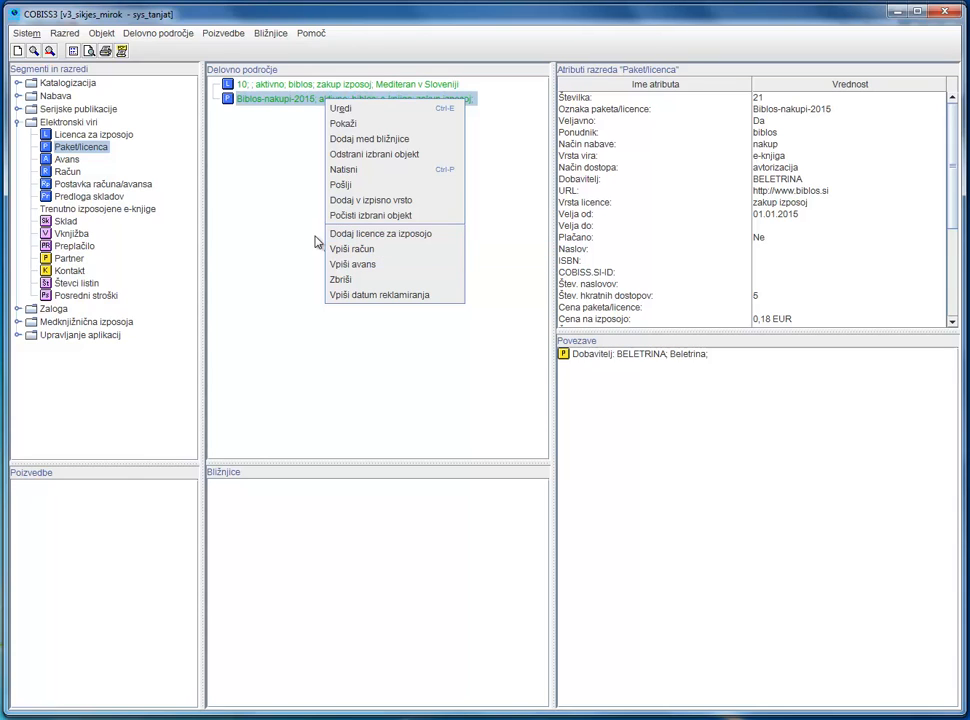
left_click(288, 87)
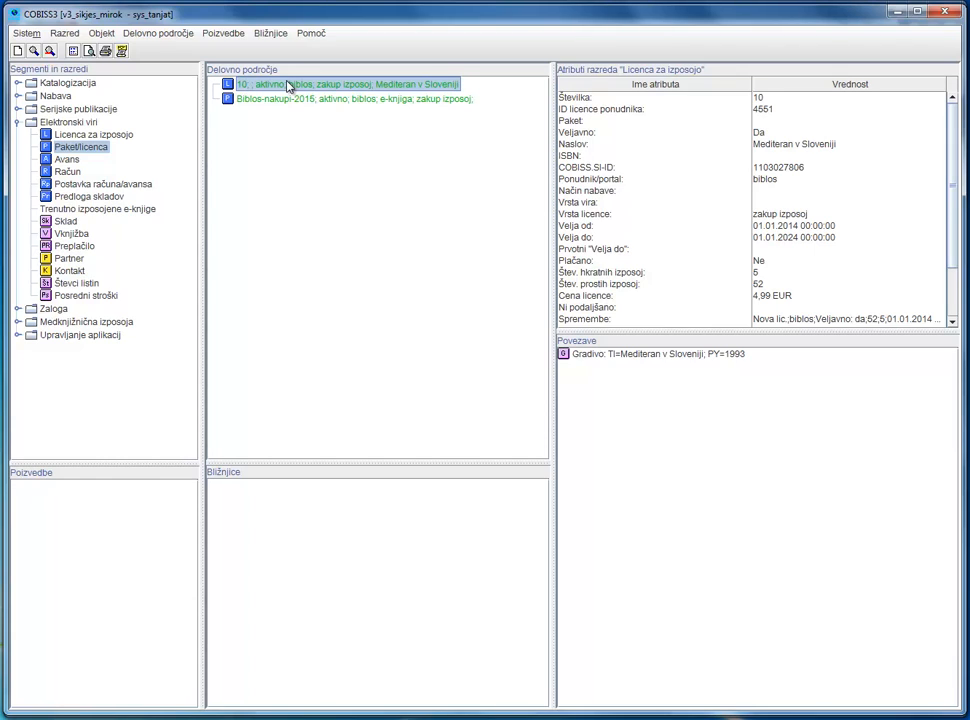
right_click(288, 87)
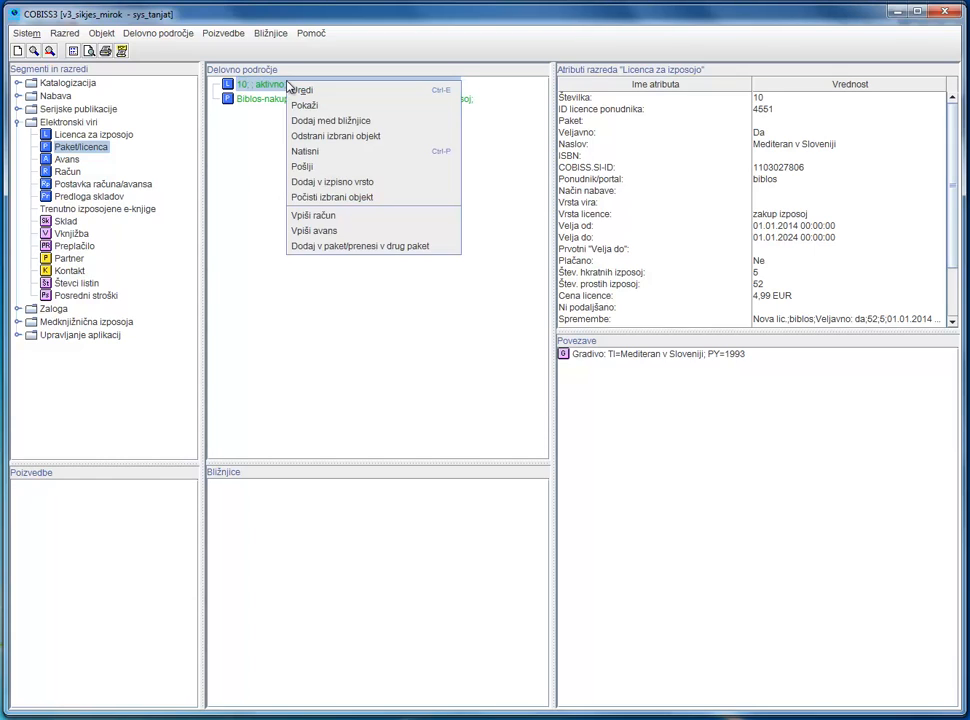
left_click(321, 246)
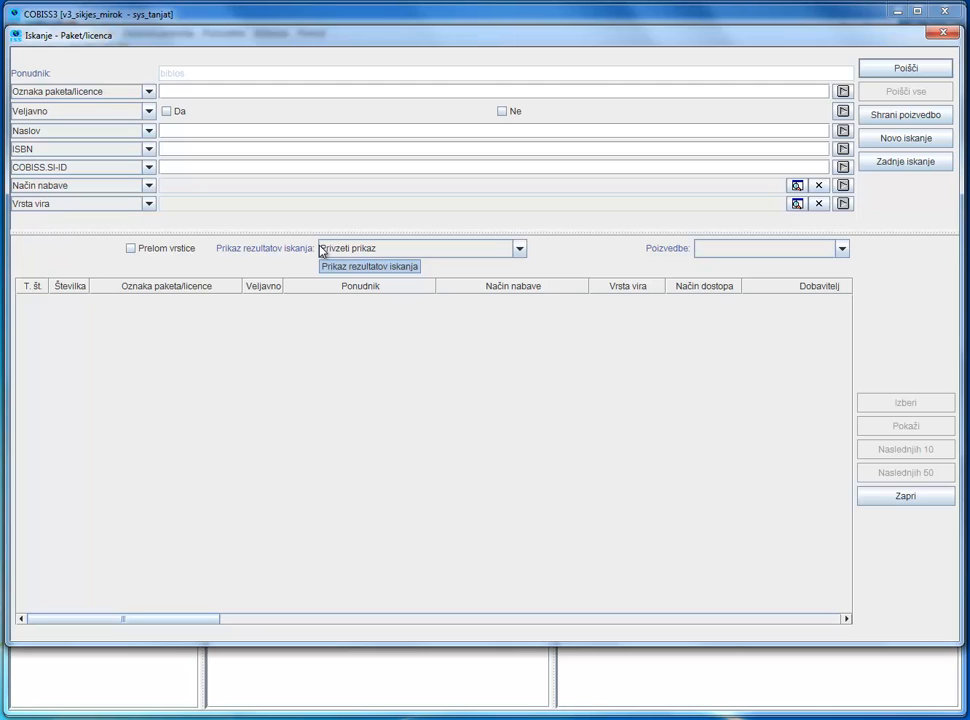
left_click(199, 93)
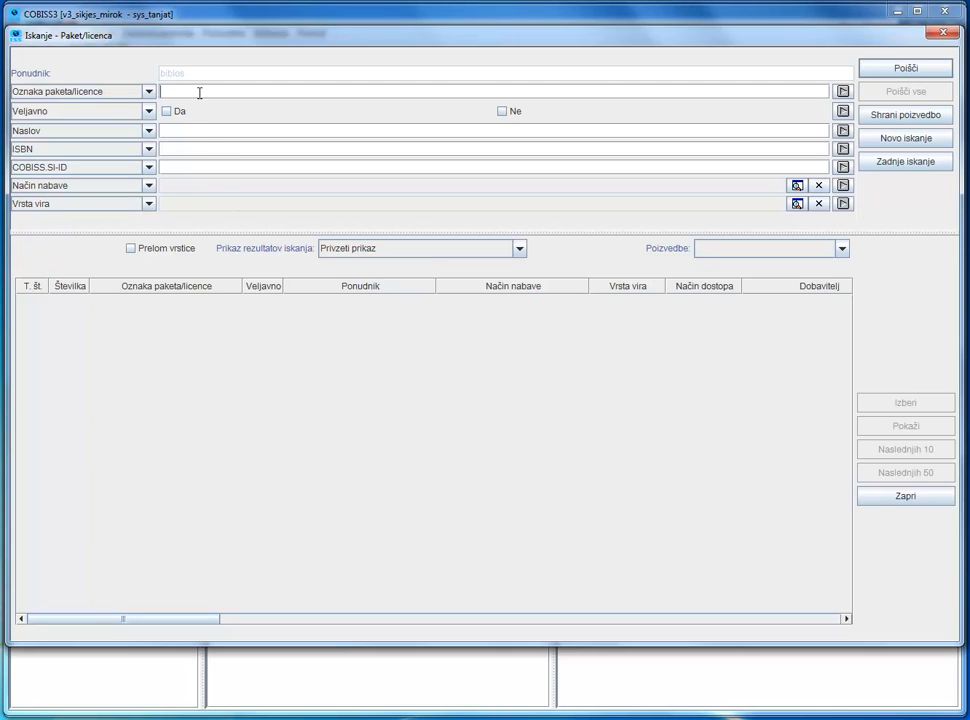
type("biblos-nakupi-2015")
key("Return")
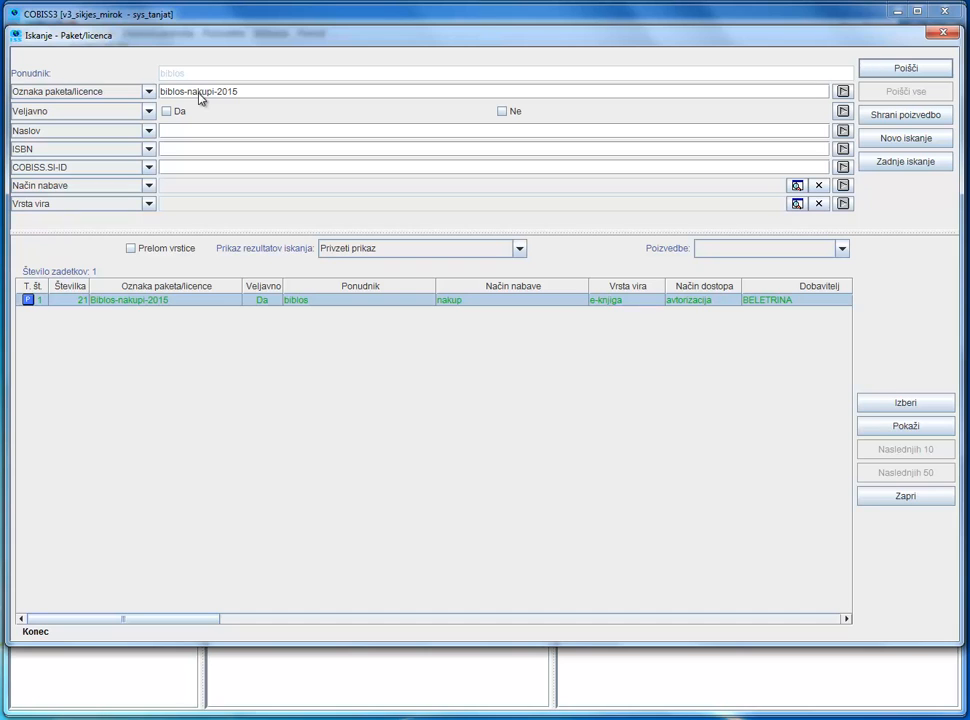
left_click(890, 403)
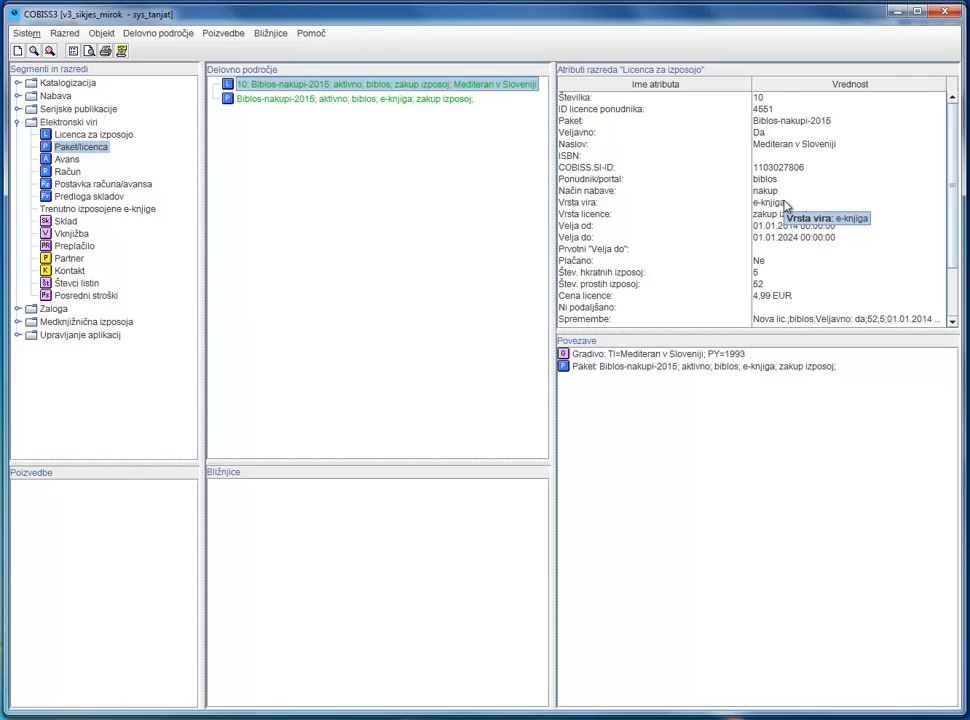
left_click(352, 102)
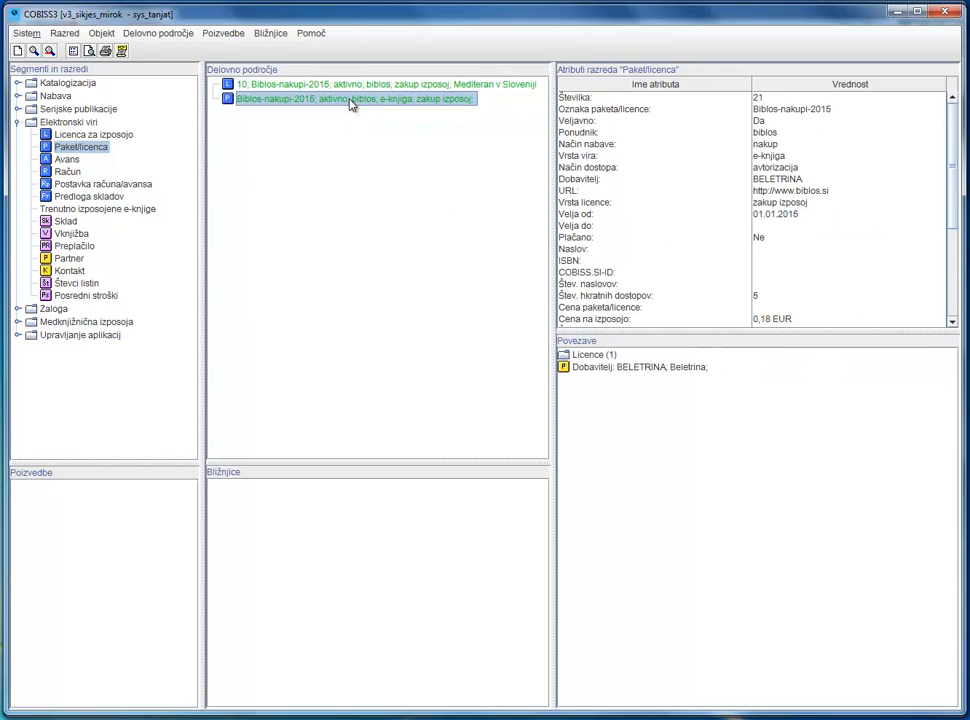